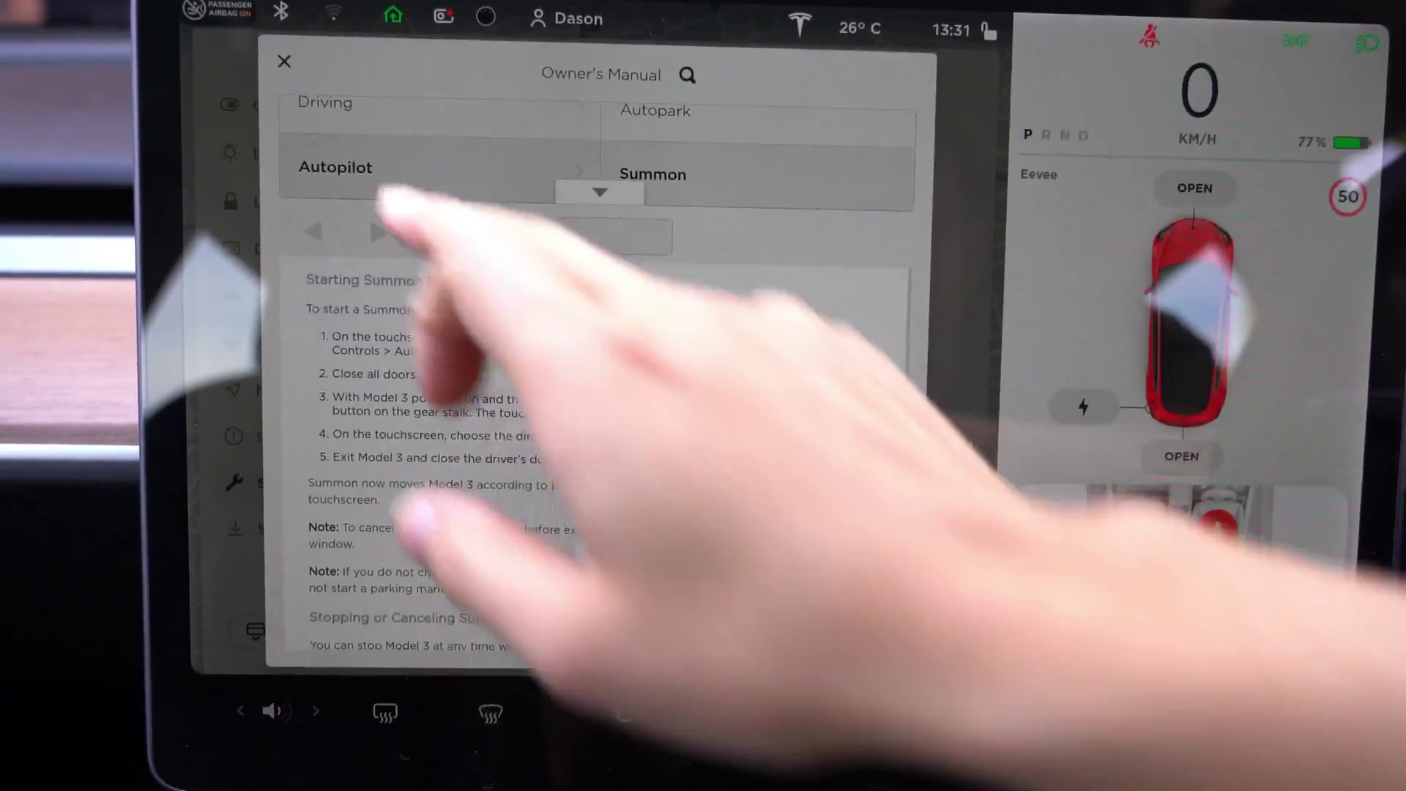
Step: Leave the owner's manual and reach Customize Summon under Controls > Autopilot
click(232, 103)
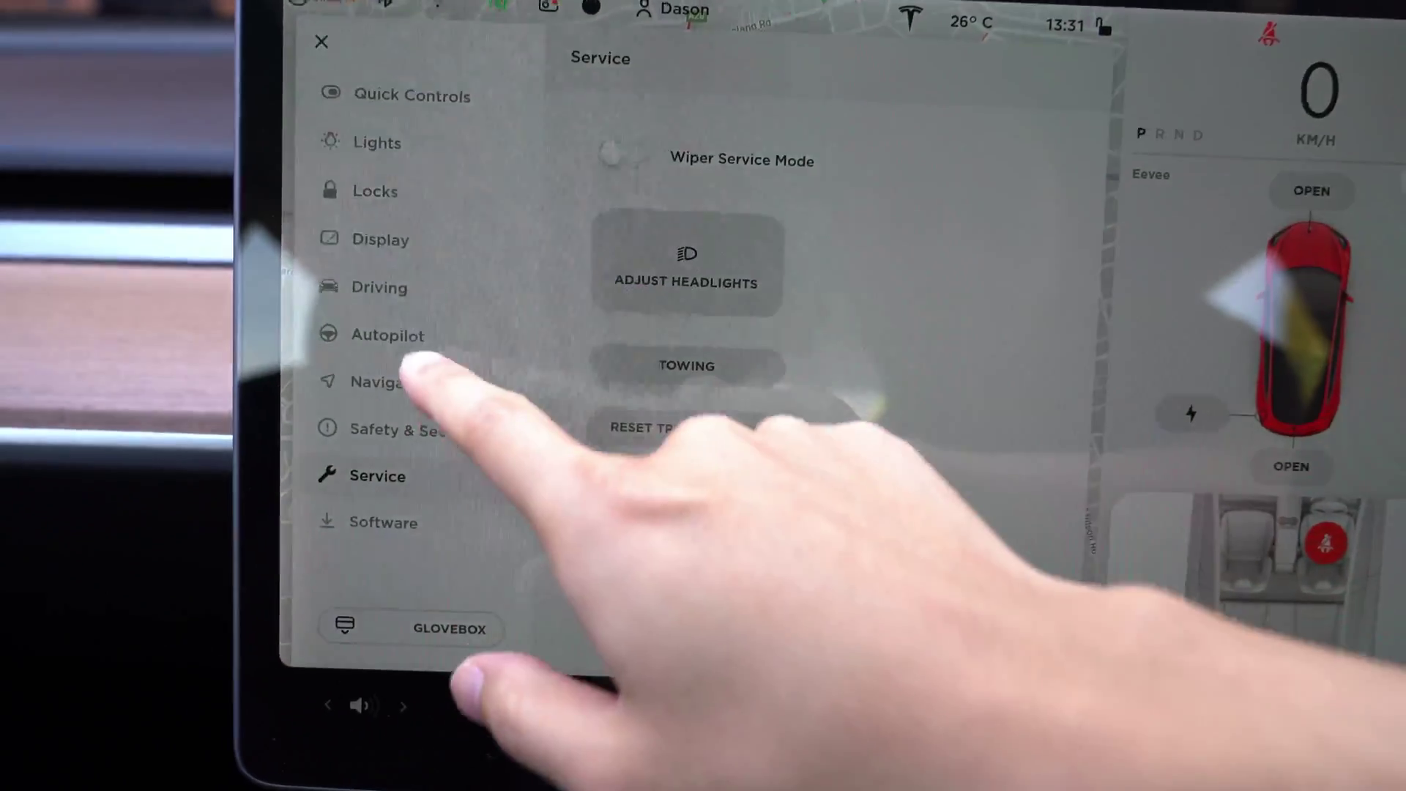
click(391, 342)
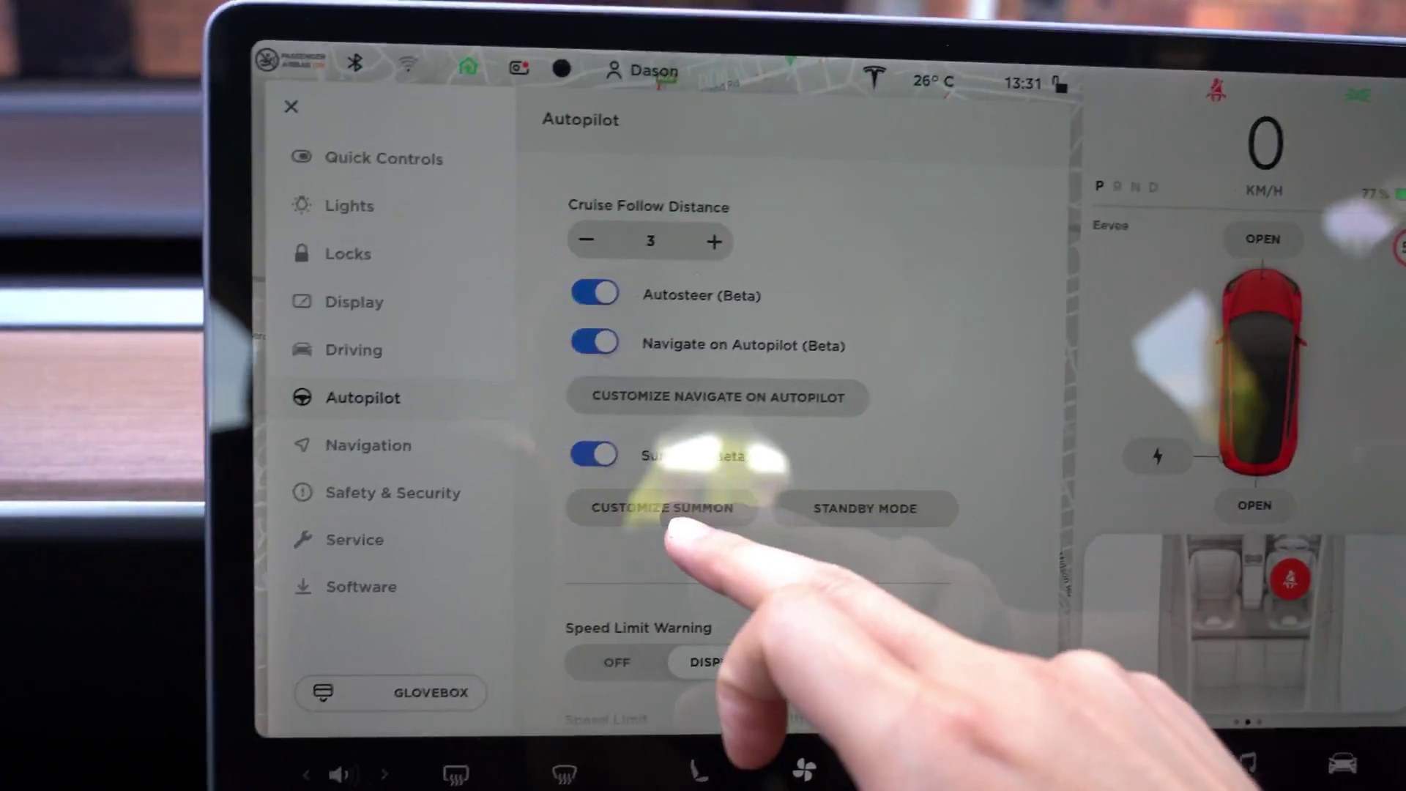
click(675, 530)
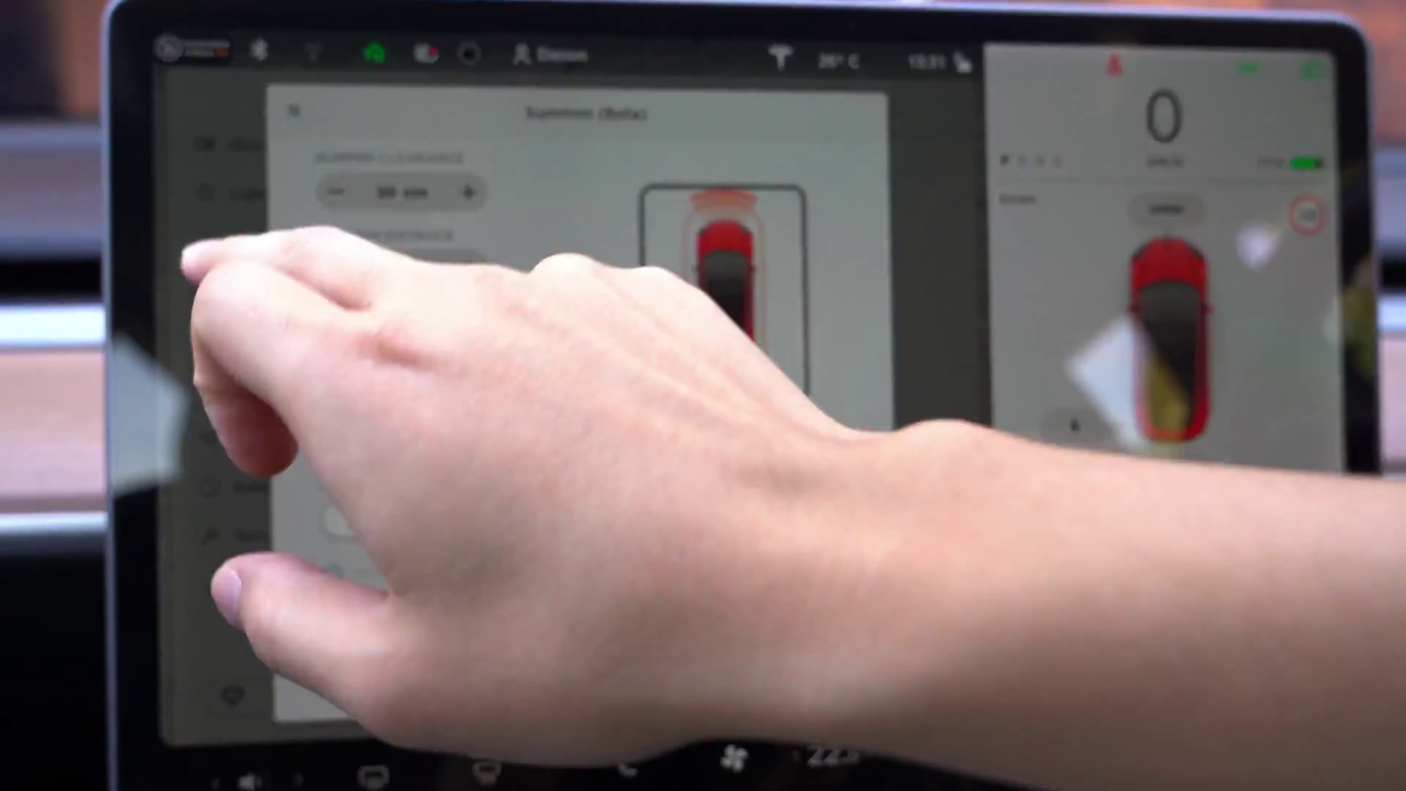
Step: Dismiss the Summon (Beta) dialog so the Autopark direction arrows appear
click(311, 64)
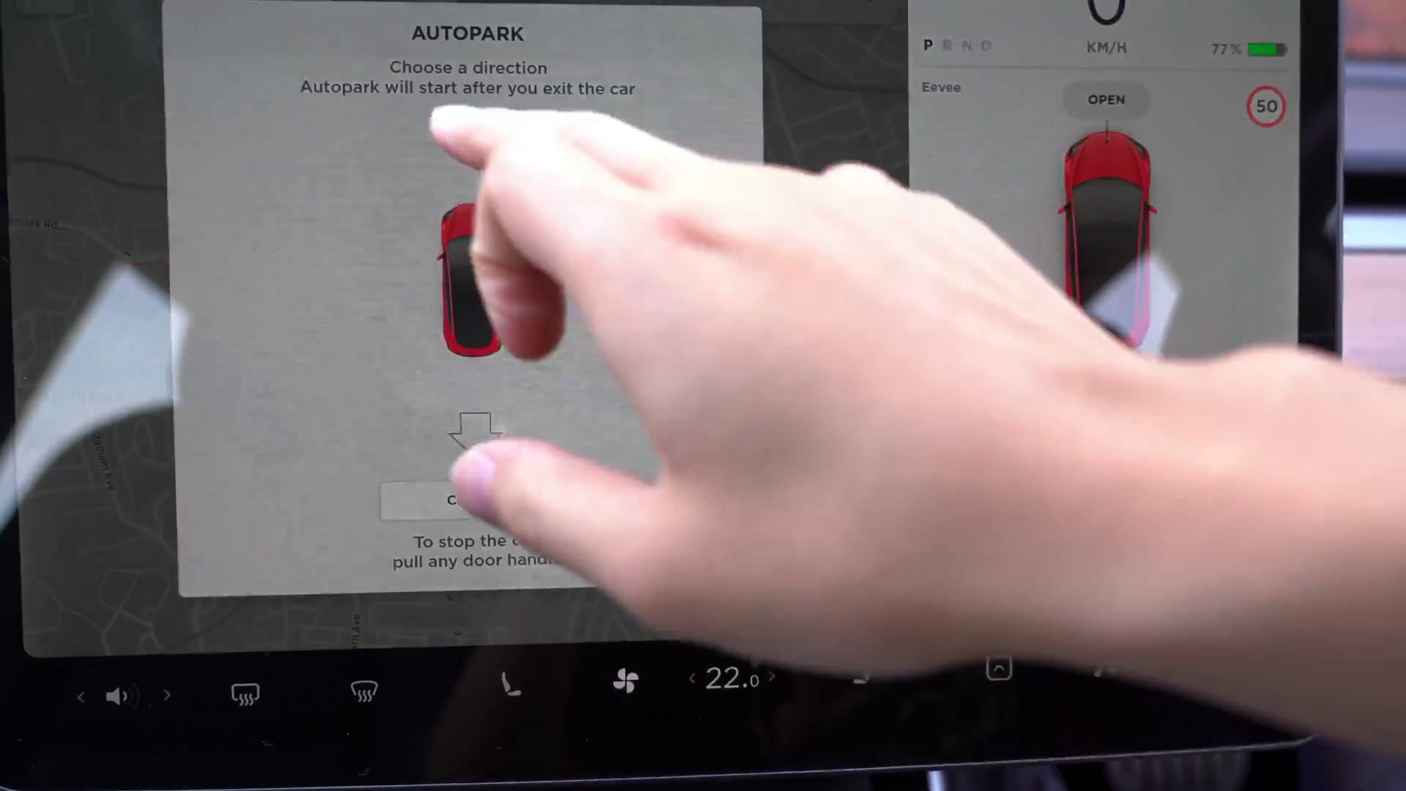
Step: Choose Forward as the Autopark direction so it begins after the driver exits
click(490, 129)
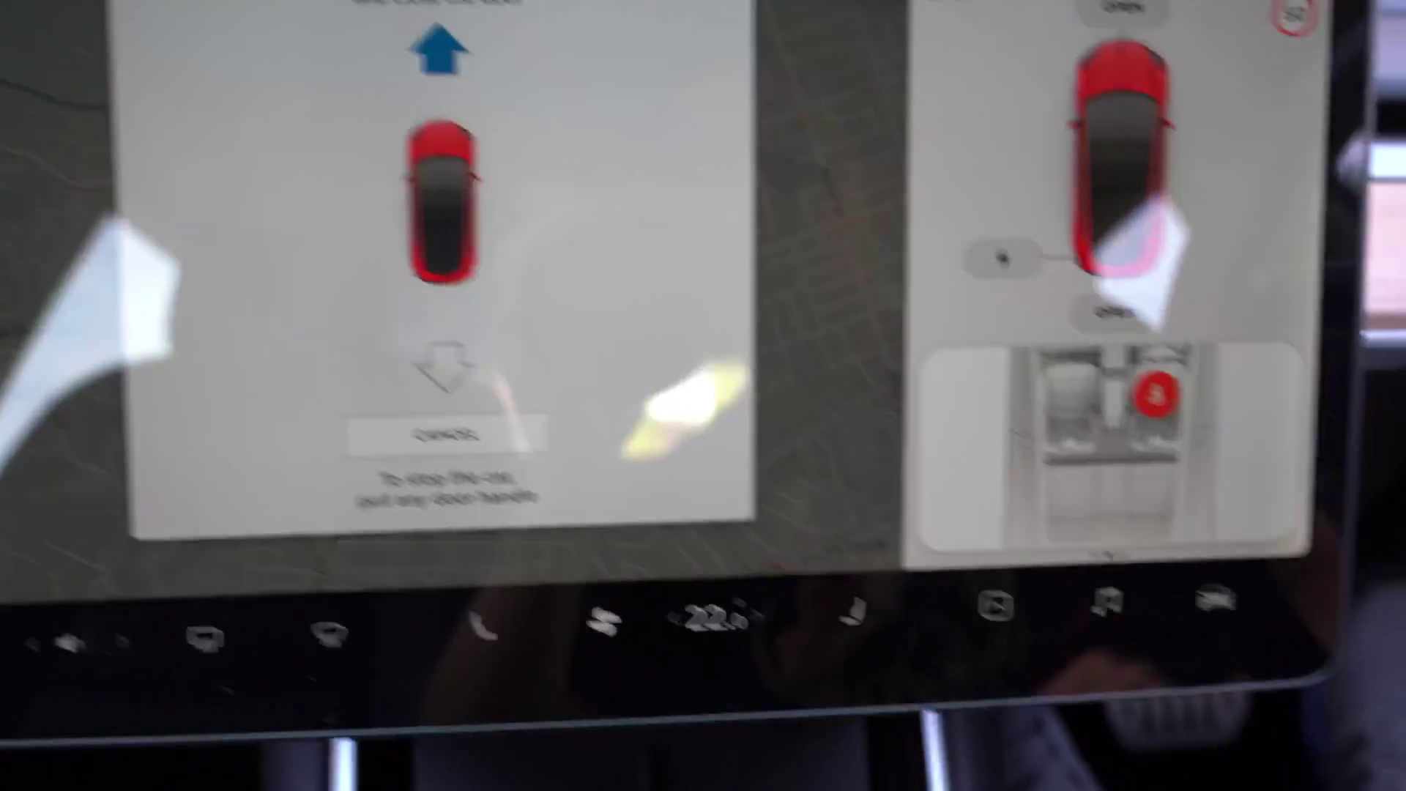